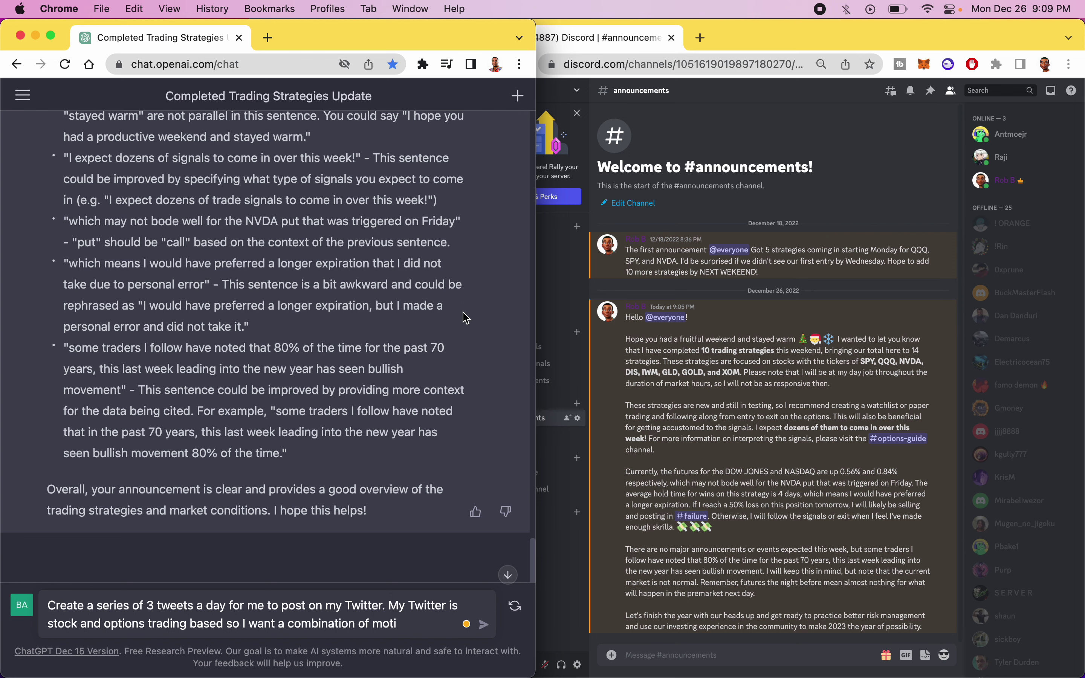
# - Finish the tweet prompt so it ends with 'motivational tweets and basic facts'
pyautogui.scroll(3, 511, 267)
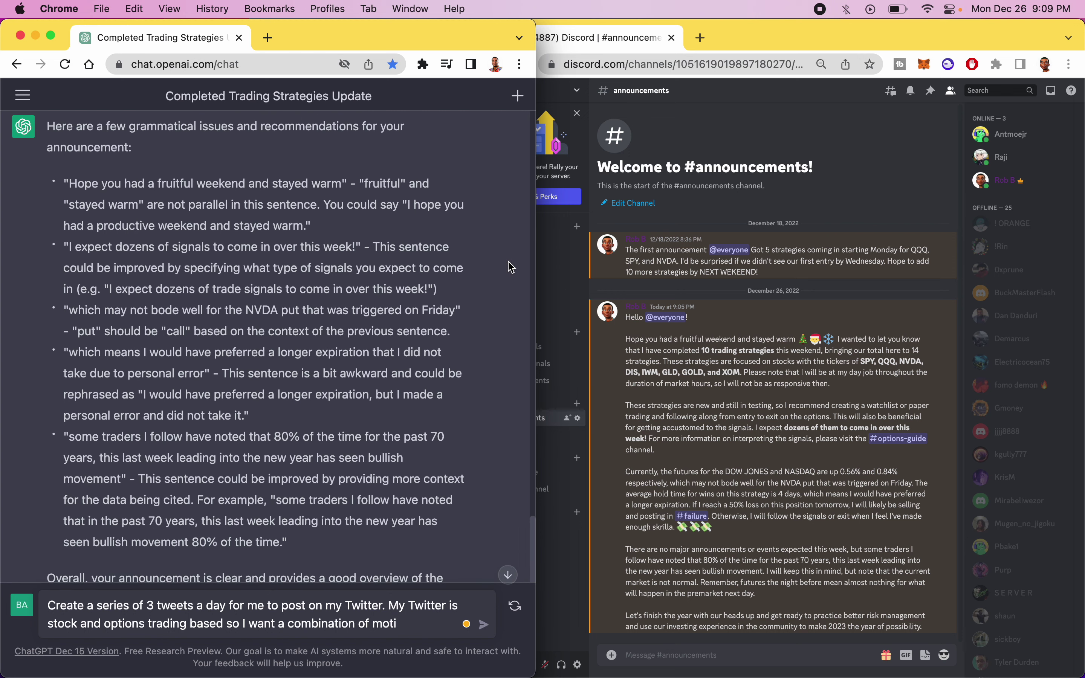
pyautogui.scroll(2, 511, 267)
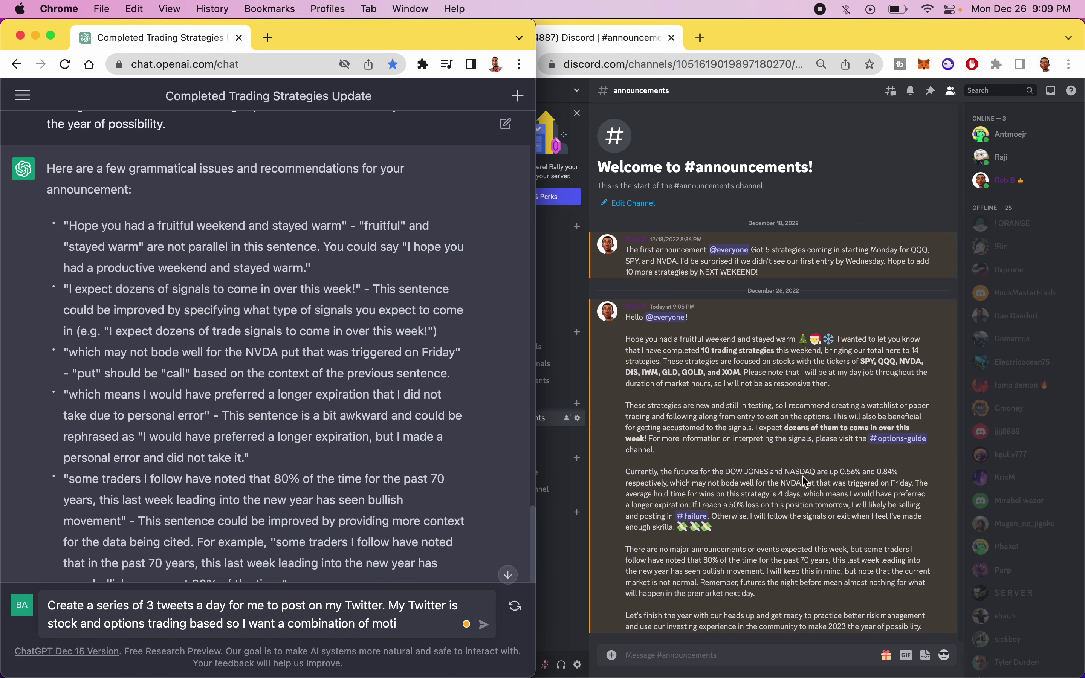
pyautogui.scroll(-1, 445, 483)
pyautogui.scroll(-3, 445, 483)
pyautogui.scroll(4, 446, 483)
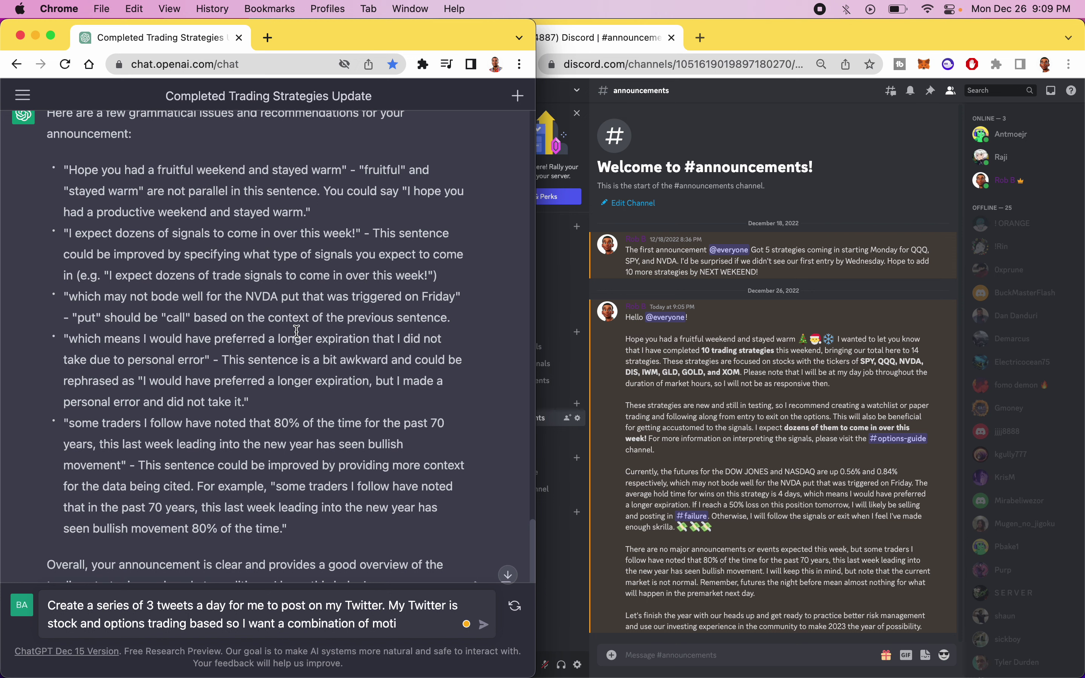
pyautogui.scroll(-3, 298, 334)
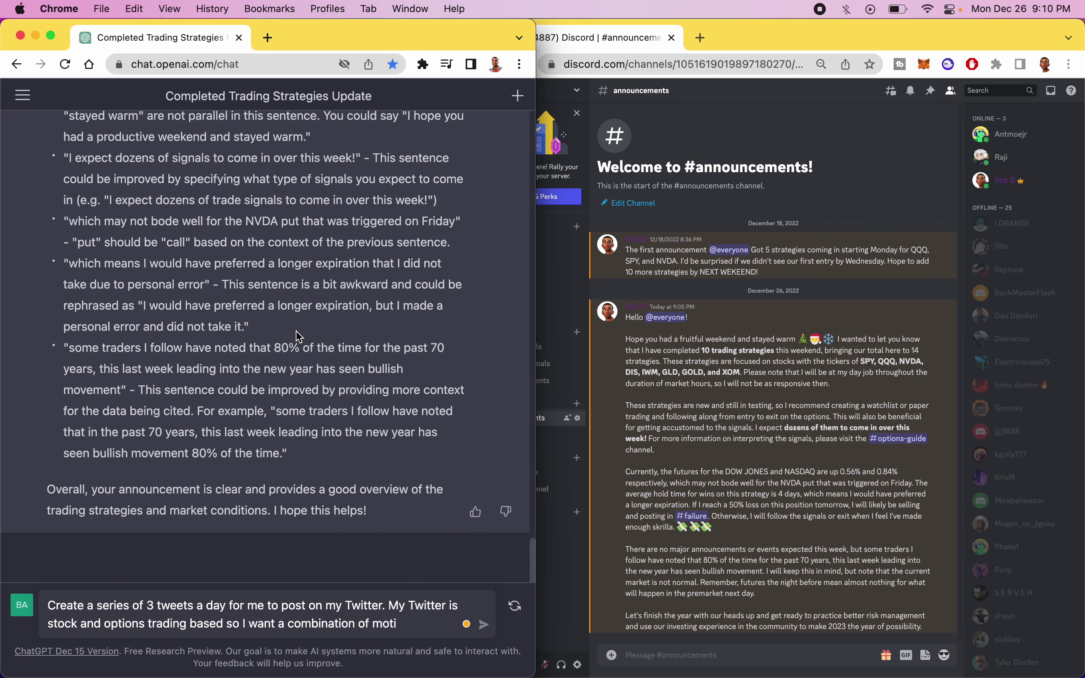
pyautogui.scroll(2, 299, 336)
pyautogui.scroll(-1, 287, 403)
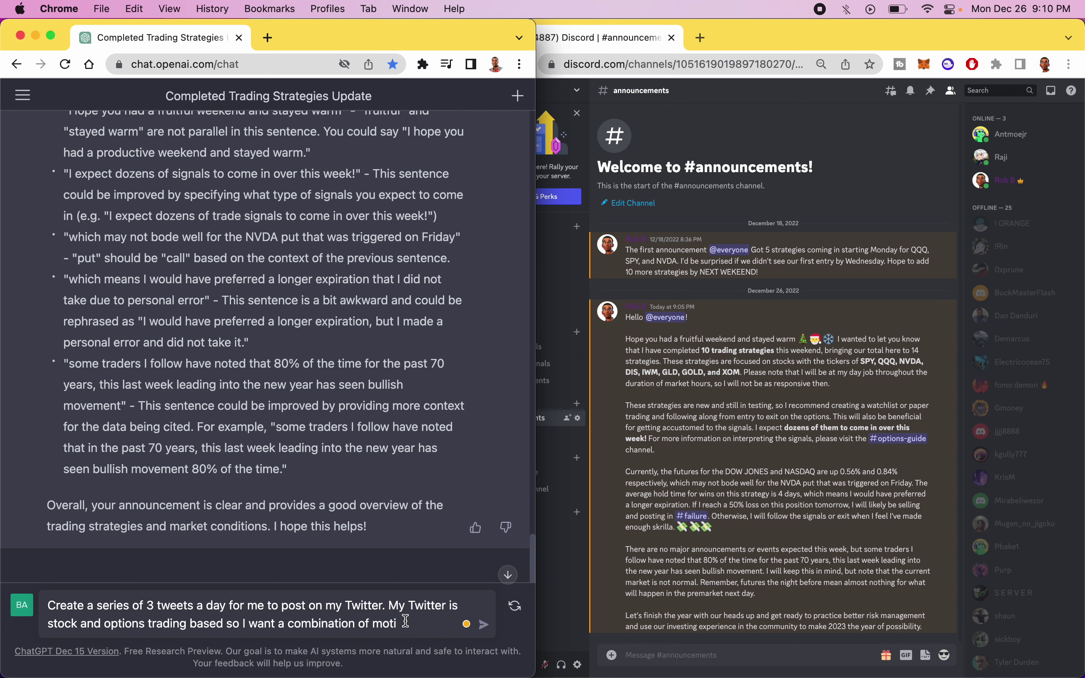
pyautogui.write('vational tweets and')
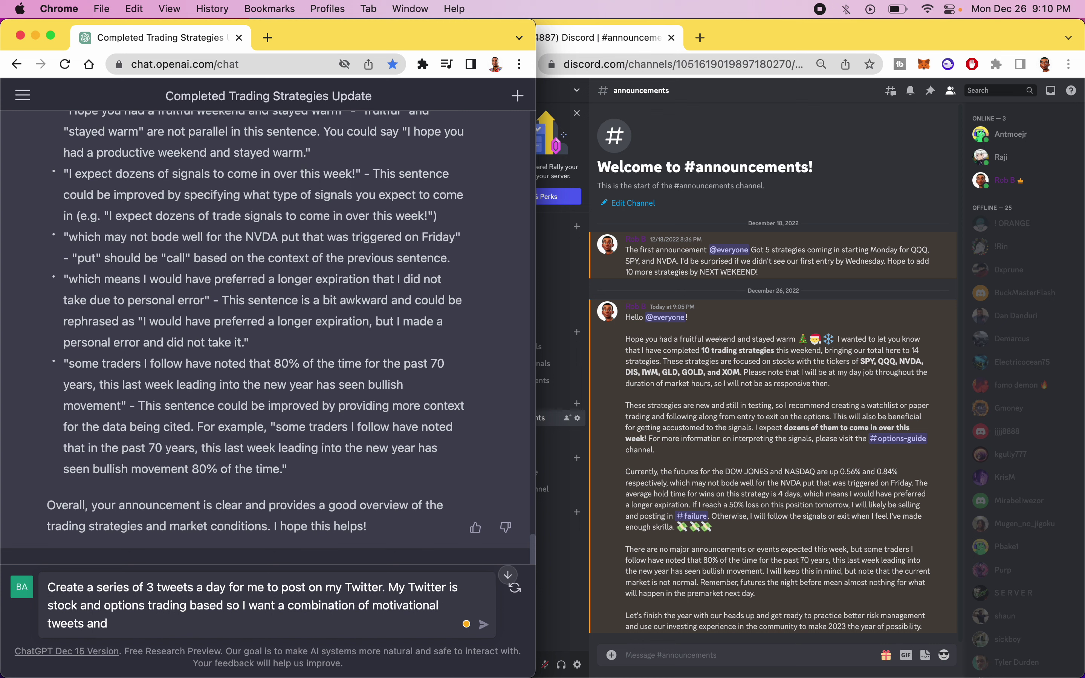
pyautogui.write(' basic facts.')
# - Insert ', monday through friday this week' after Twitter and send the request
pyautogui.click(383, 586)
pyautogui.write('this ')
pyautogui.write('week')
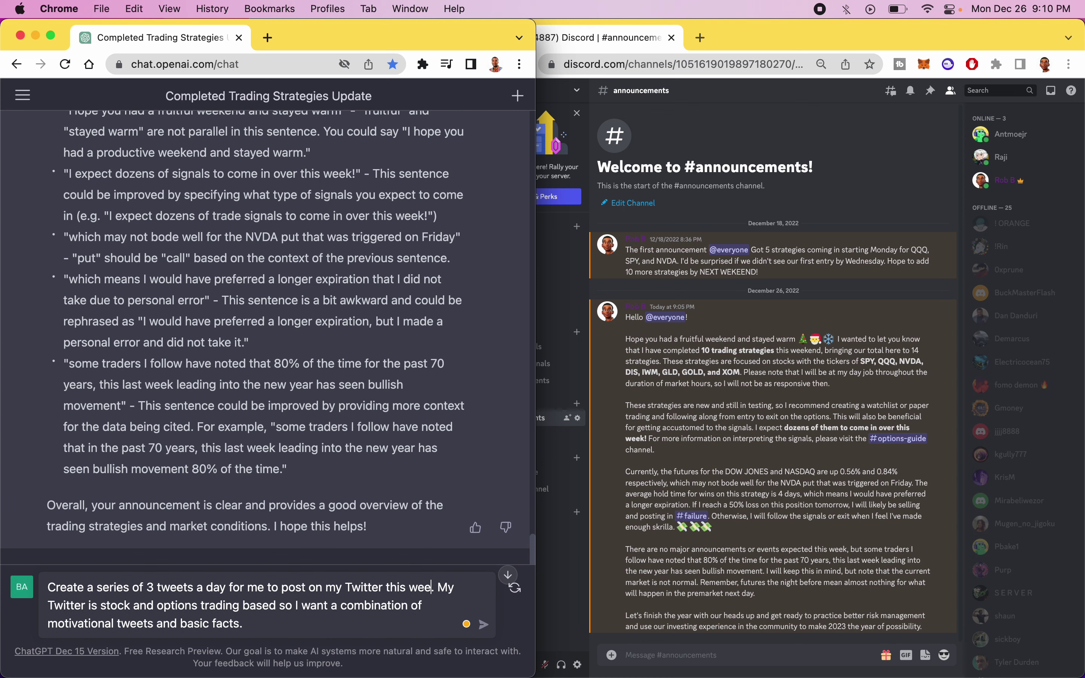
pyautogui.click(388, 587)
pyautogui.write('mond')
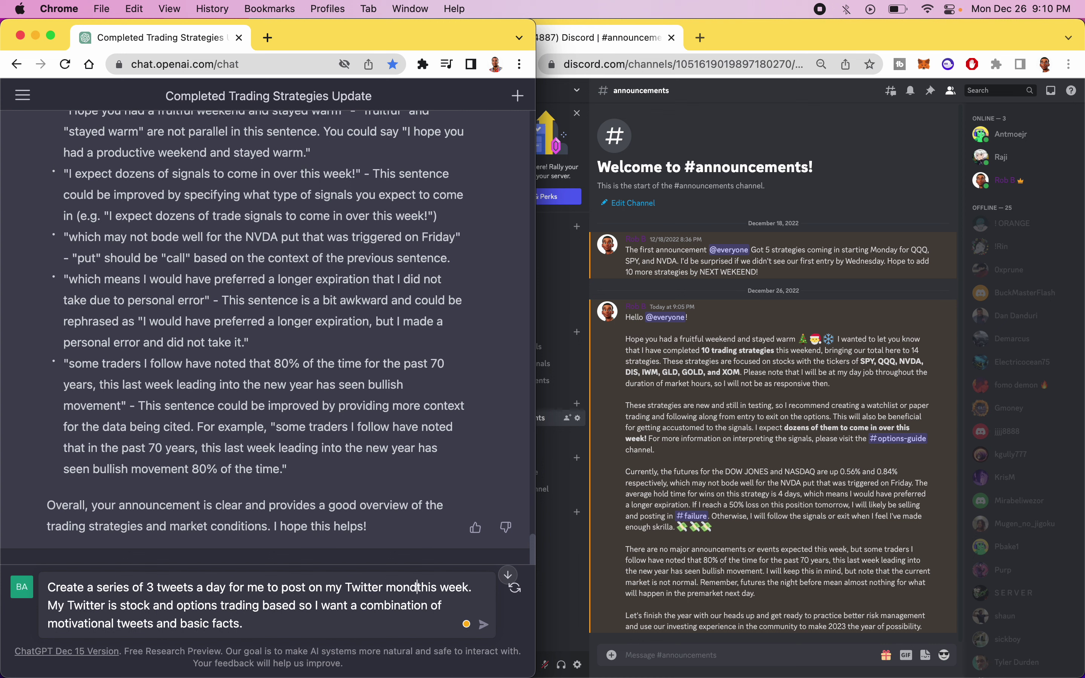
pyautogui.write('ay through friday')
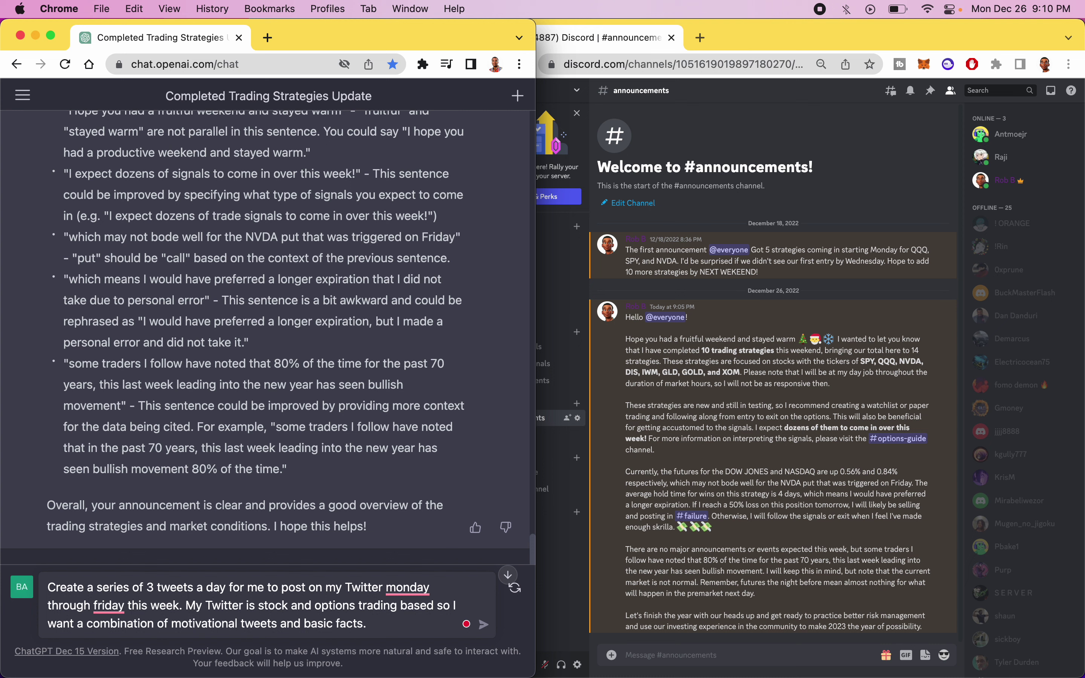
pyautogui.click(384, 587)
pyautogui.write(',')
pyautogui.press('Return')
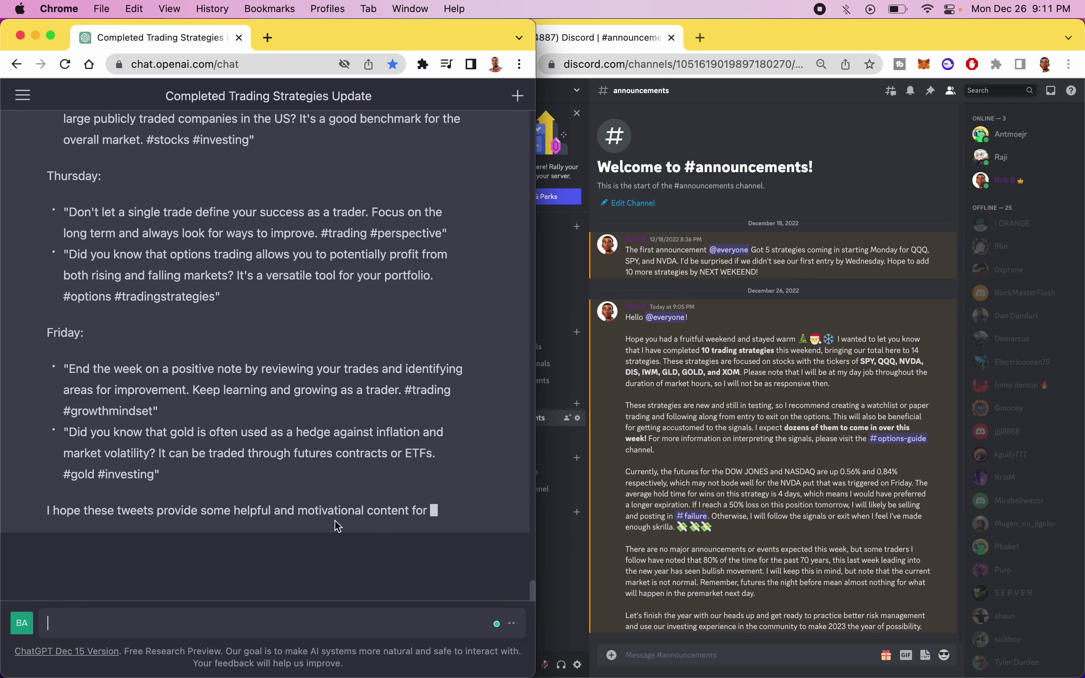
# - Write a follow-up asking for a third comedic stocks-or-trading tweet daily, correcting 'thrid' to 'third'
pyautogui.write('Add a thrid')
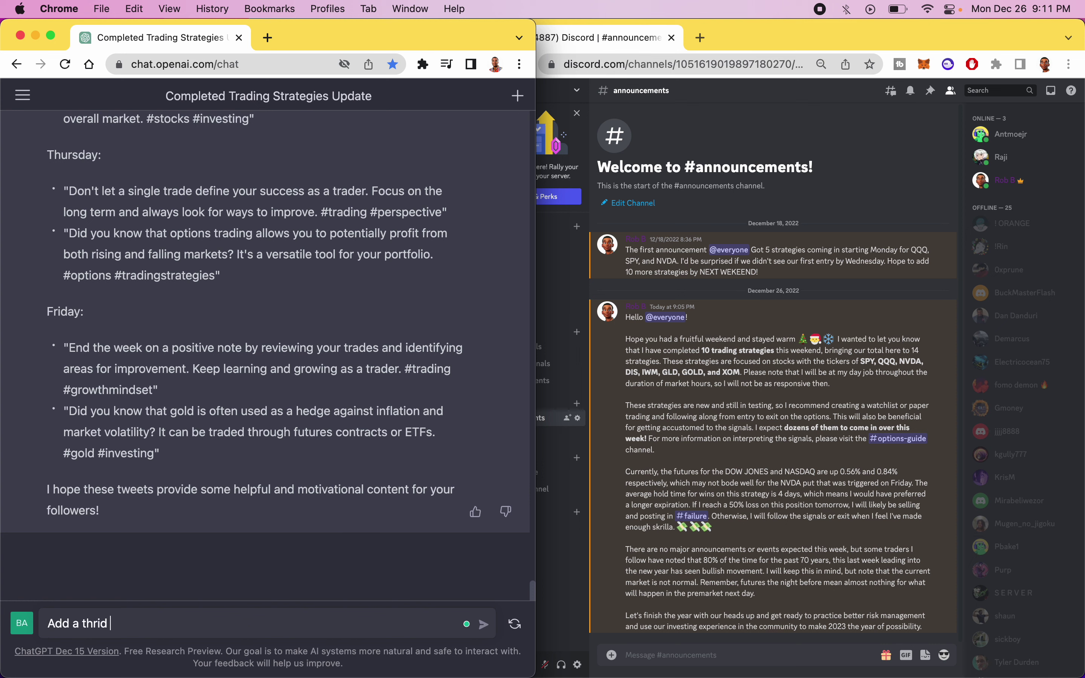
pyautogui.write(' tweet to each of these ')
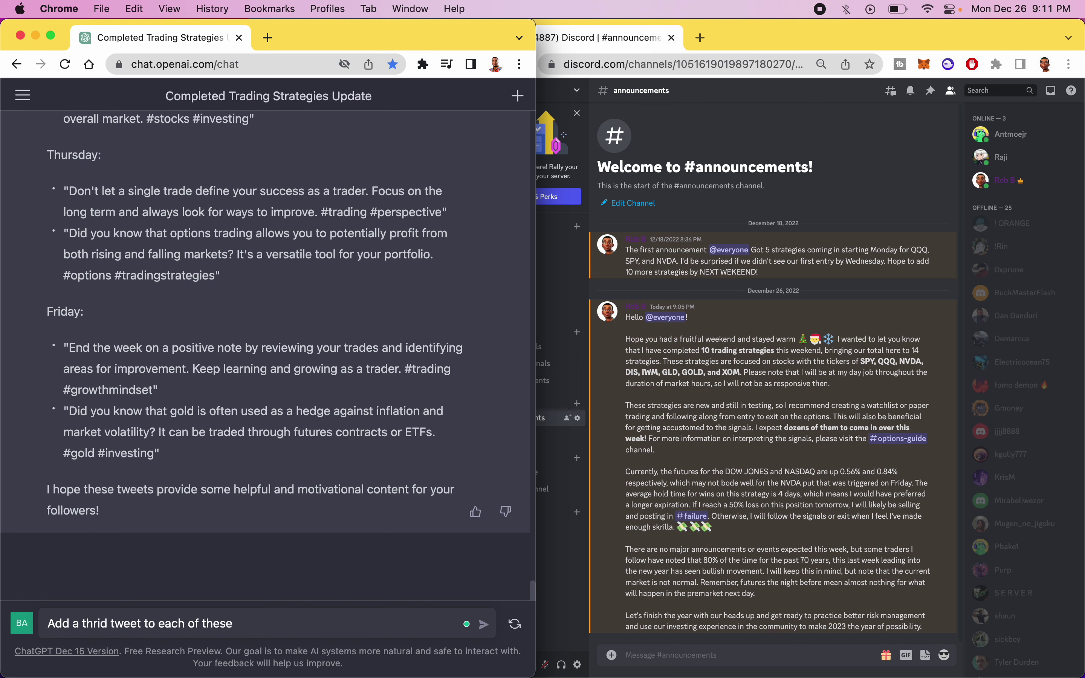
pyautogui.write('that has some comedy in')
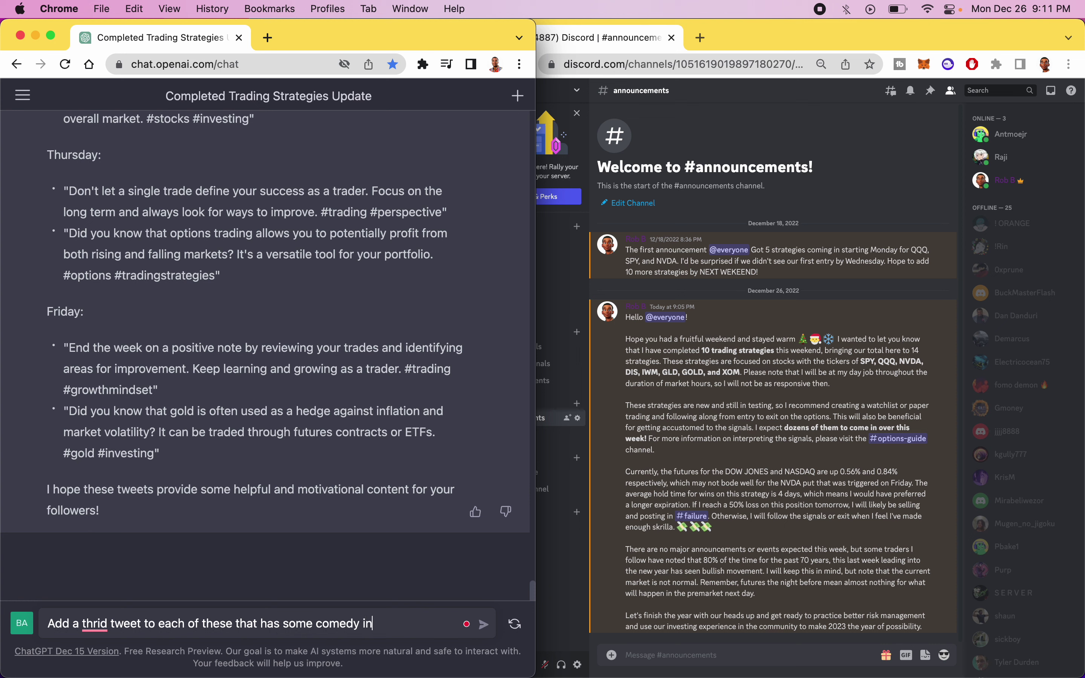
pyautogui.write(' it about stocks or tr')
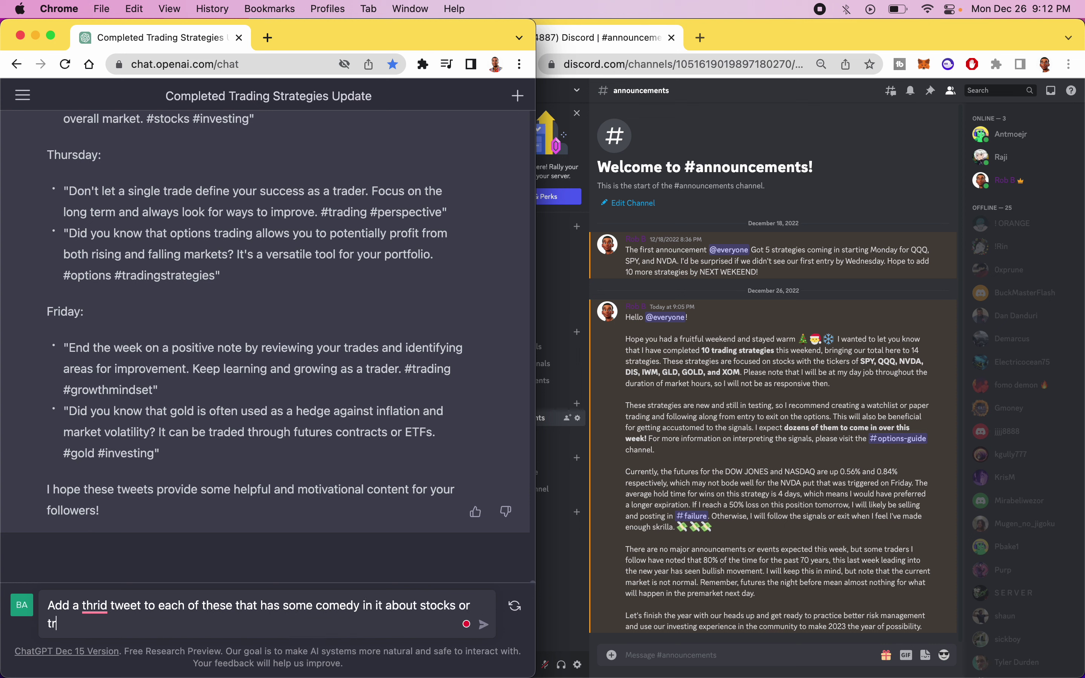
pyautogui.write('ading. Mix in personal stories')
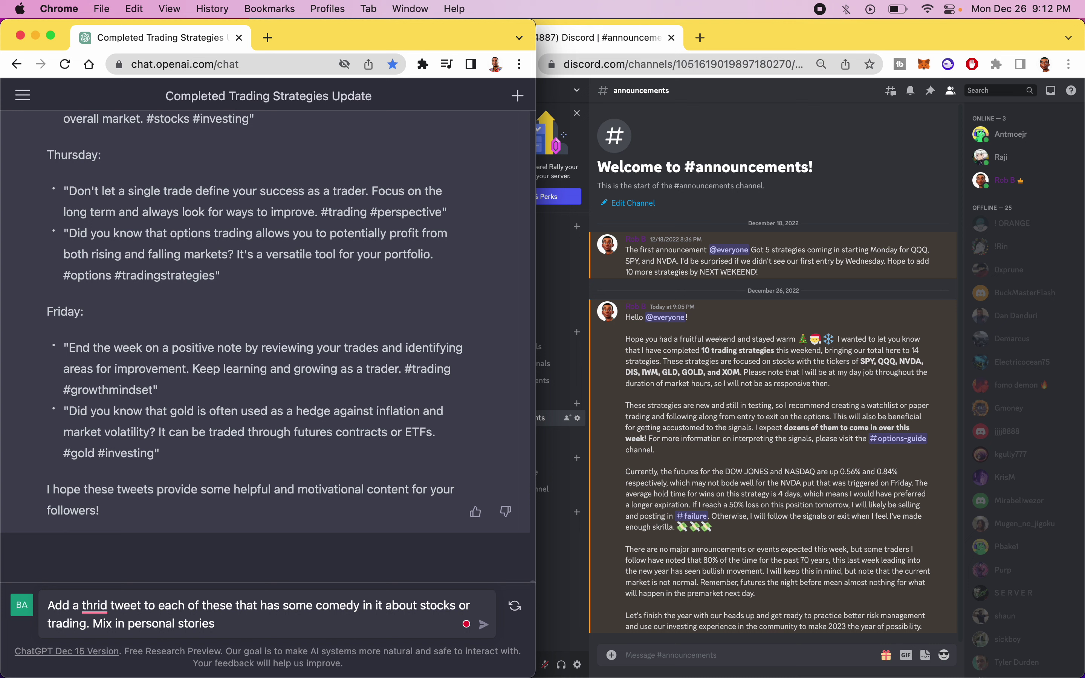
pyautogui.moveTo(94, 606)
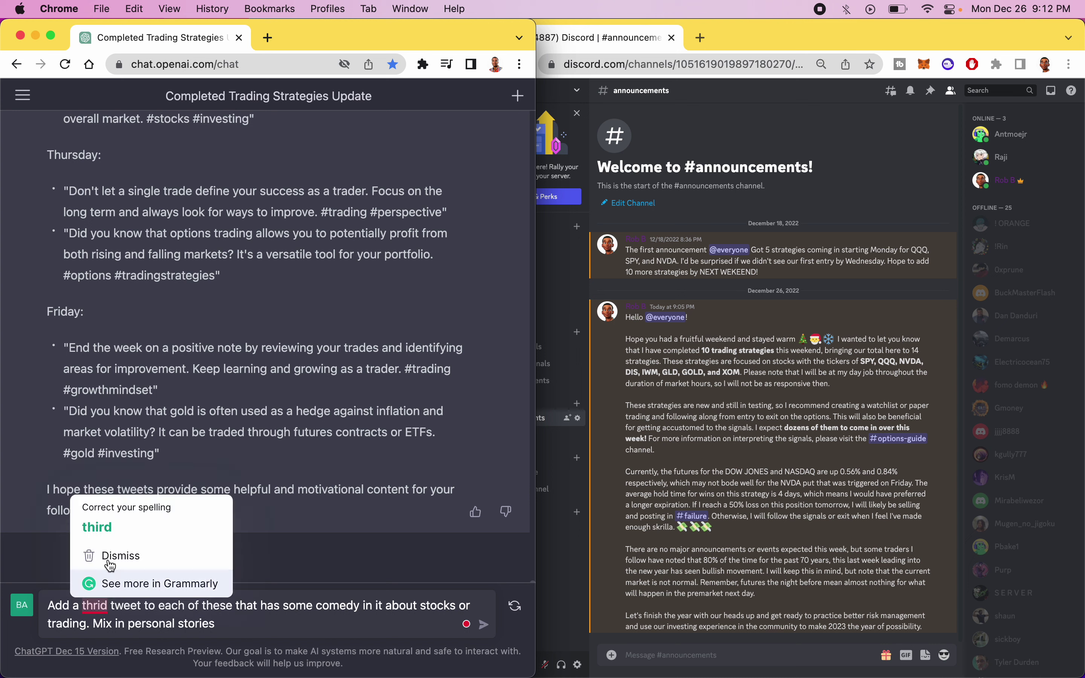
pyautogui.click(88, 527)
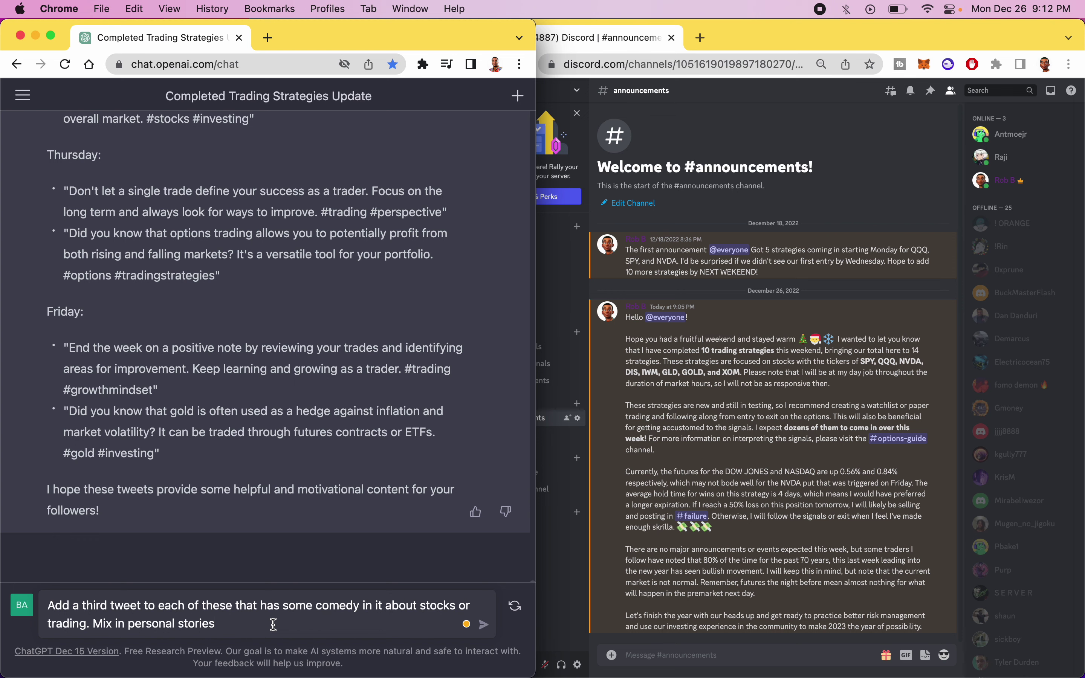
# - Send the follow-up requesting a funny third tweet for each day
pyautogui.press('Return')
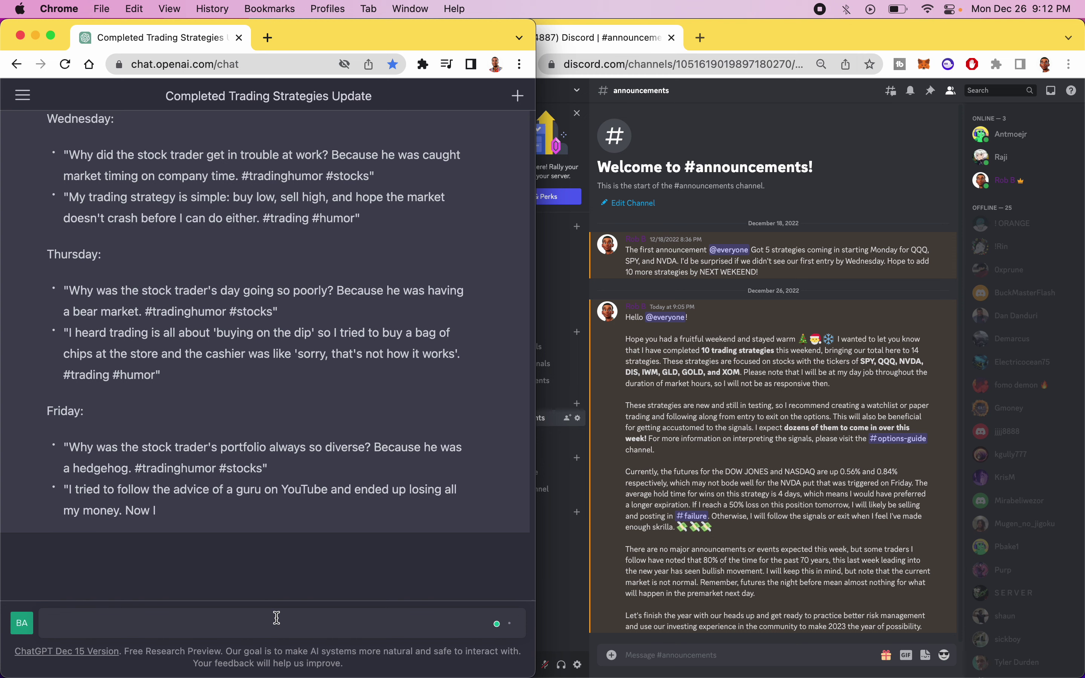
# - Ask how to automate sending these tweets on a schedule, fixing 'auotmate' to 'automate'
pyautogui.click(277, 617)
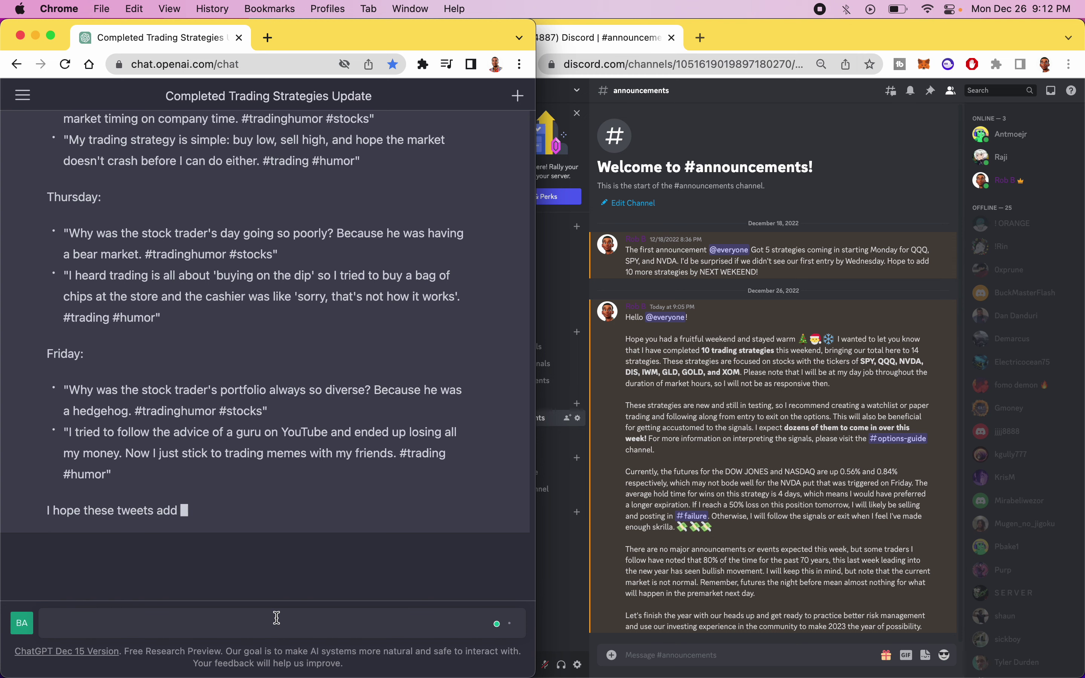
pyautogui.write('how can i a')
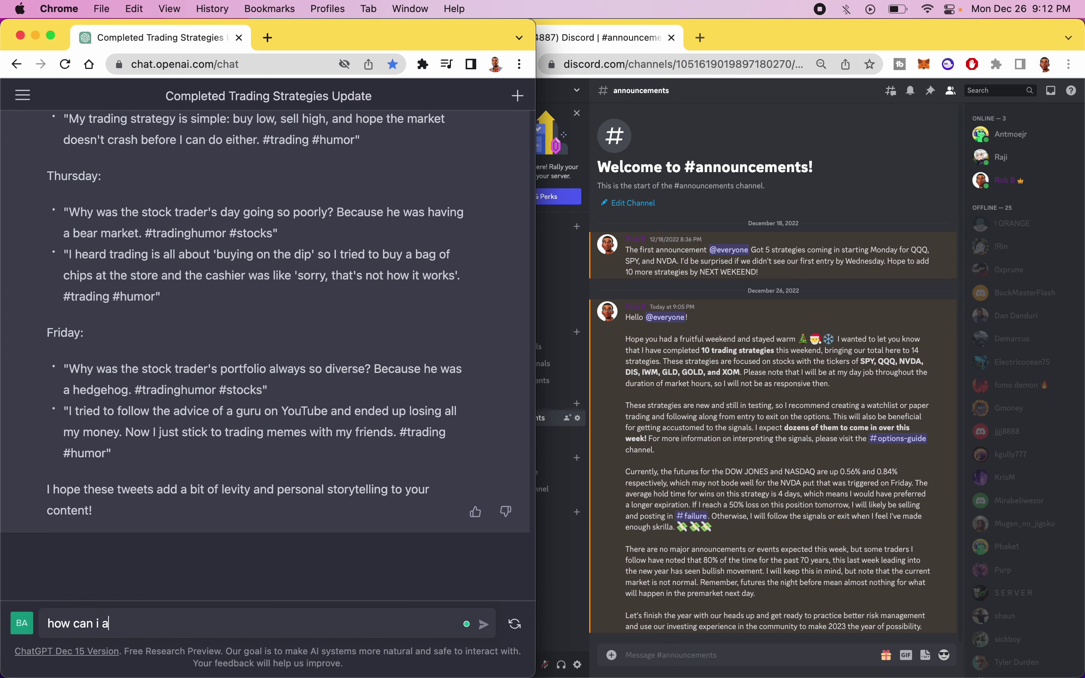
pyautogui.write('uotmate these t')
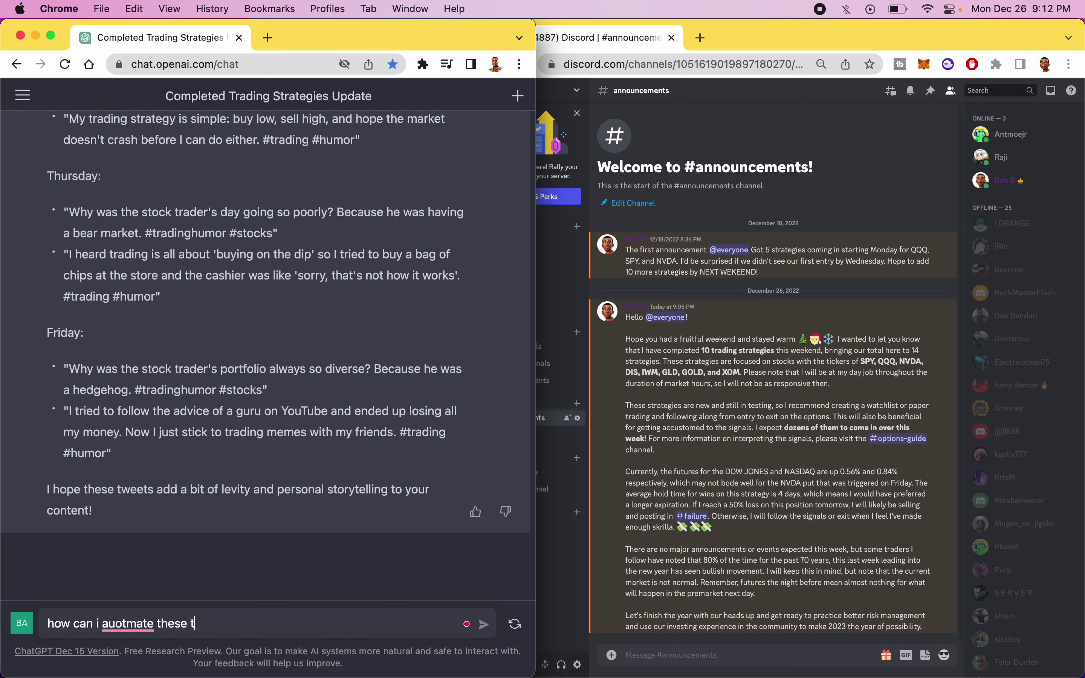
pyautogui.write('weets to be sent out on a sc')
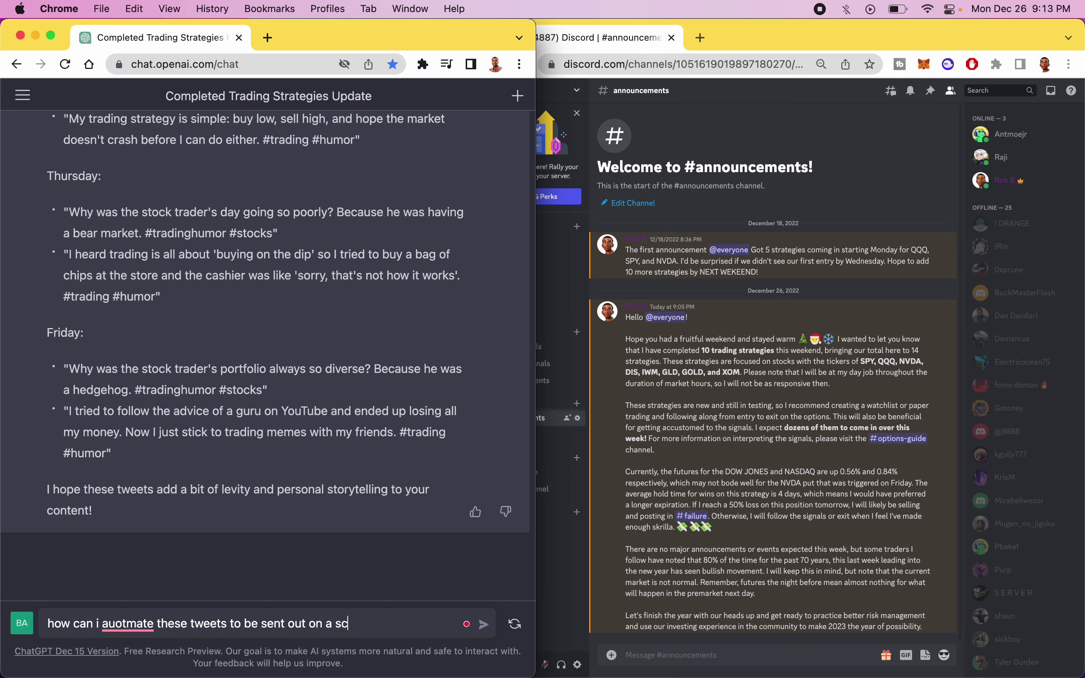
pyautogui.write('hedule?')
pyautogui.moveTo(128, 618)
pyautogui.click(147, 514)
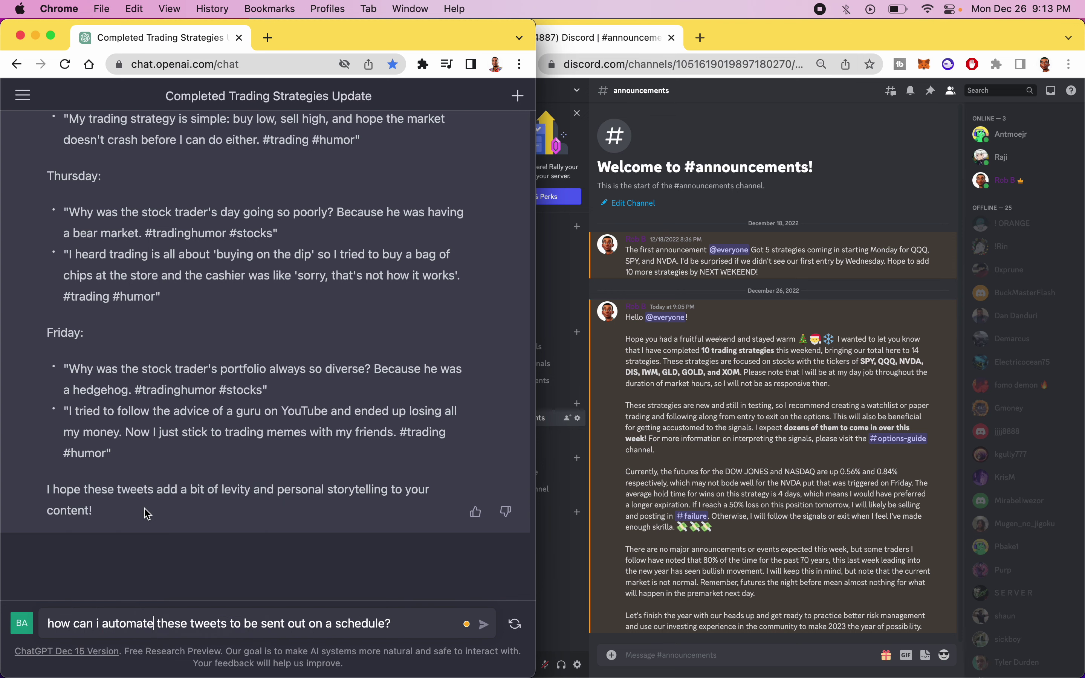
pyautogui.press('Return')
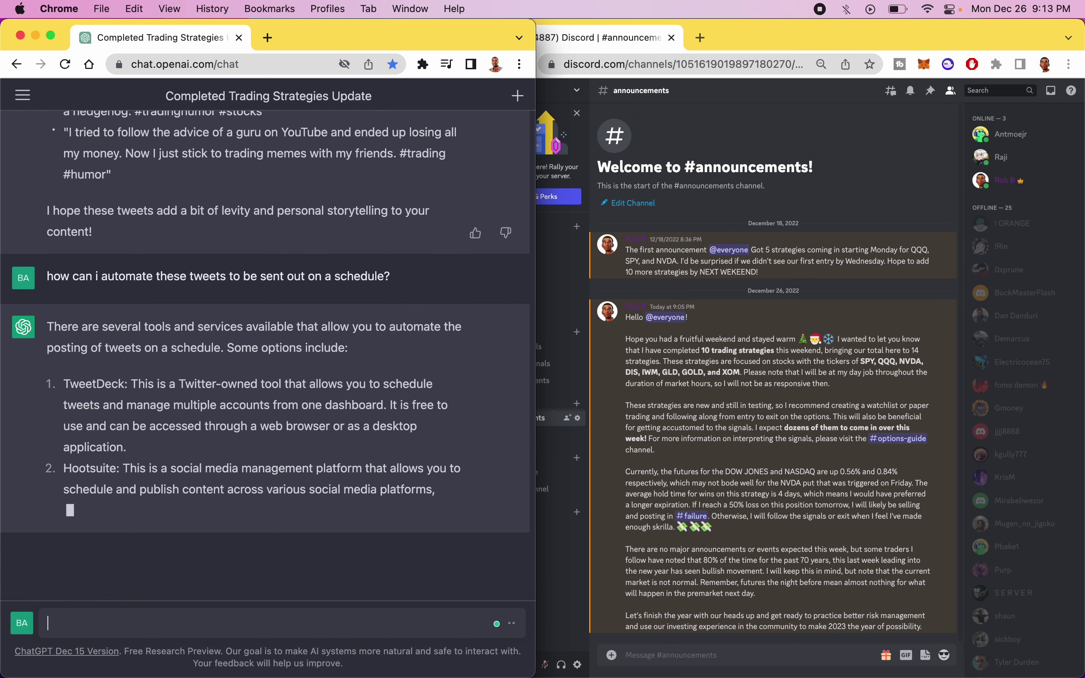
# - Ask 'are any of these free?' about the suggested scheduling tools
pyautogui.write('are an')
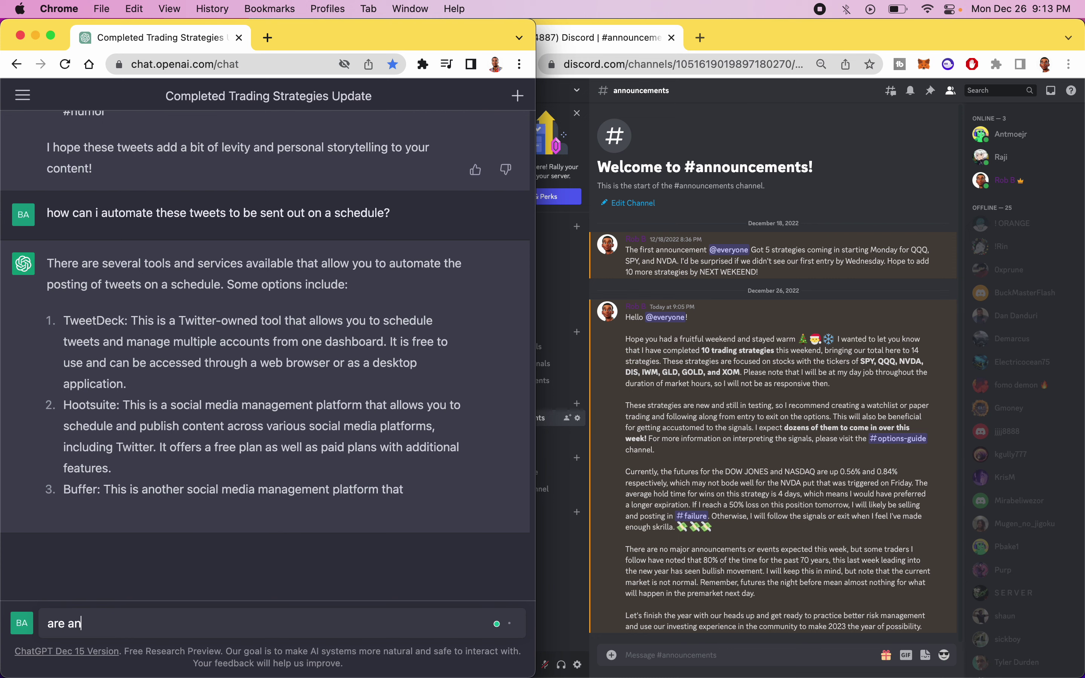
pyautogui.write('y of these free?')
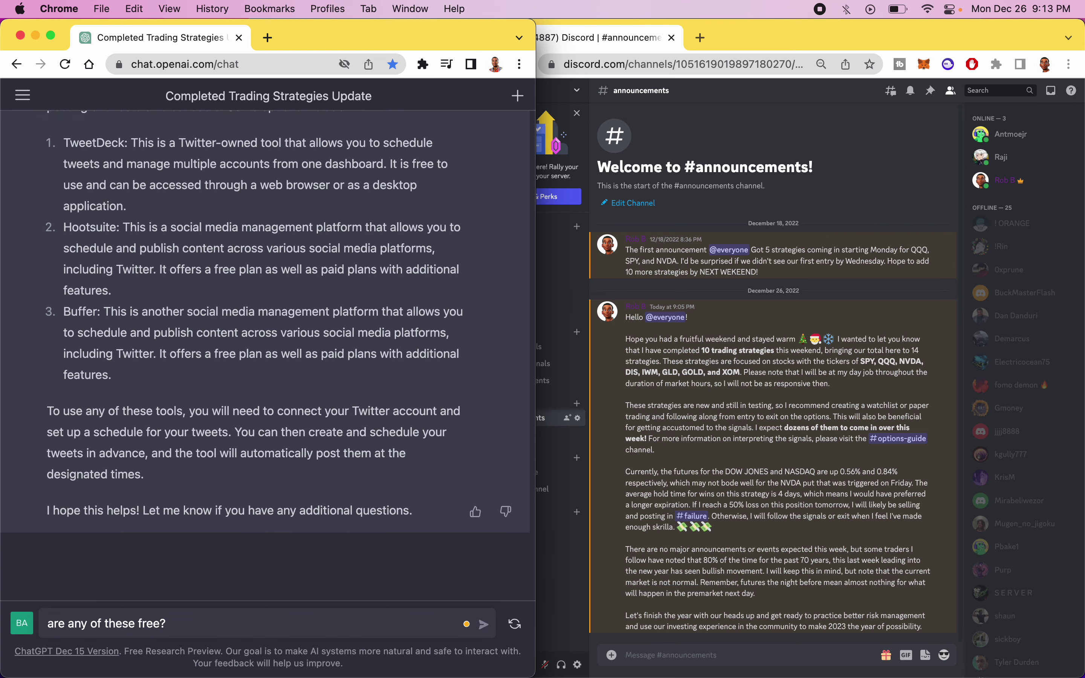
pyautogui.press('Return')
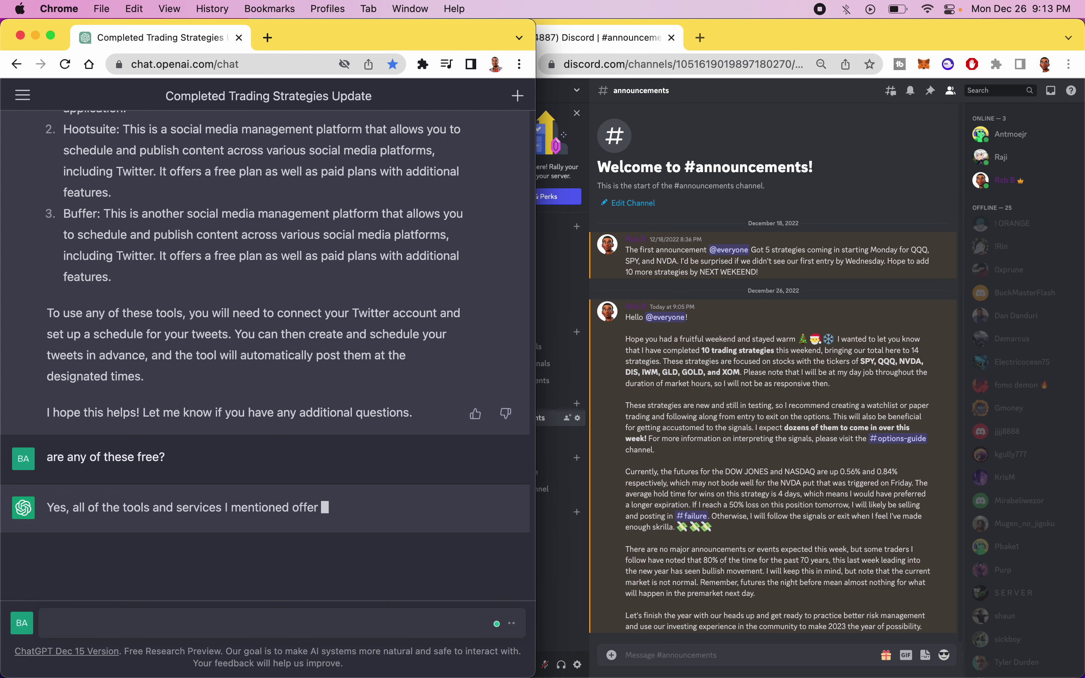